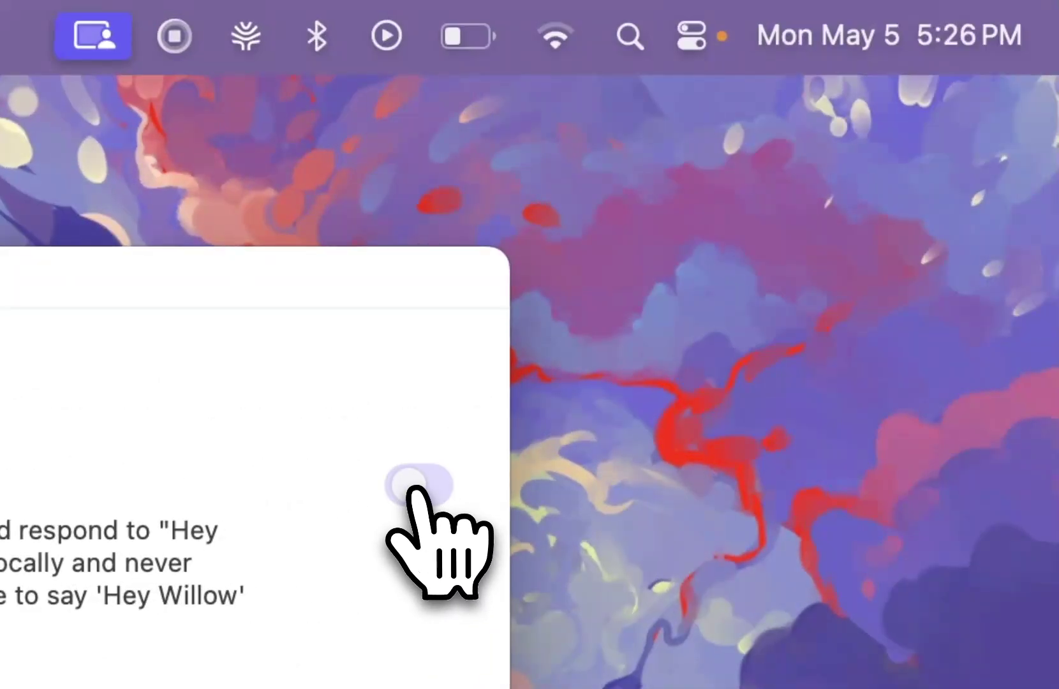
Switch on the Enable Willow Assistant toggle in Willow's General settings.
{"action": "left_click", "coordinate": [417, 490]}
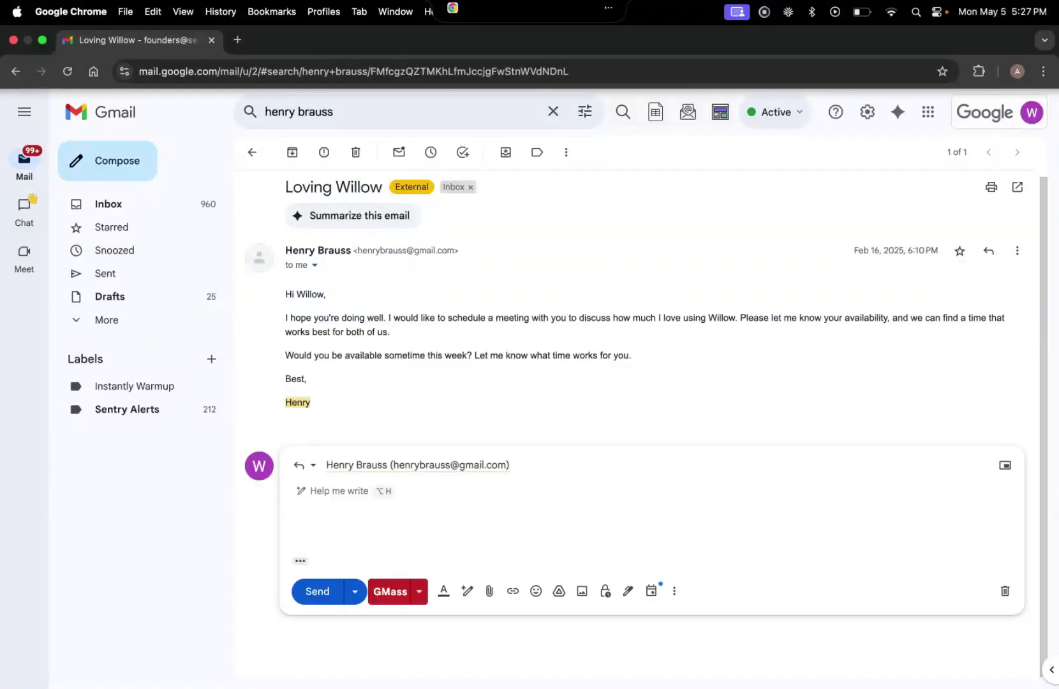
Start Willow with Alt+H to dictate a short reply to Henry signed Allan.
{"action": "key", "text": "alt+h"}
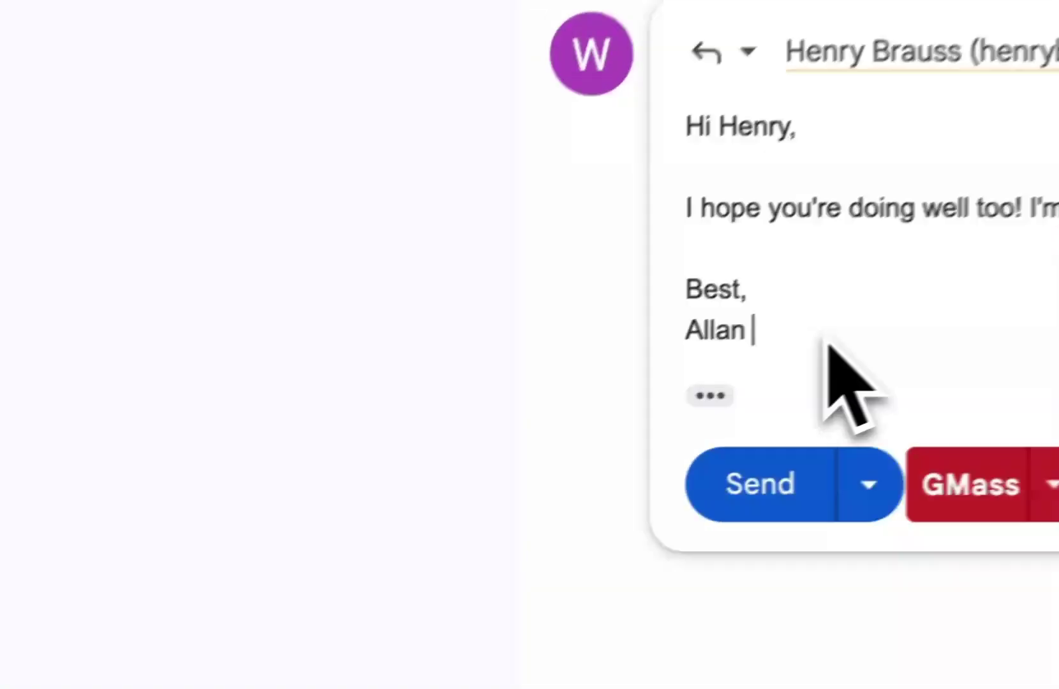
Replace the reply with Willow's longer formal version opening "Dear Henry", proposing Tuesday 4:30 p.m.
{"action": "left_click_drag", "start_coordinate": [315, 539], "coordinate": [292, 509]}
{"action": "left_click_drag", "start_coordinate": [757, 240], "coordinate": [695, 79]}
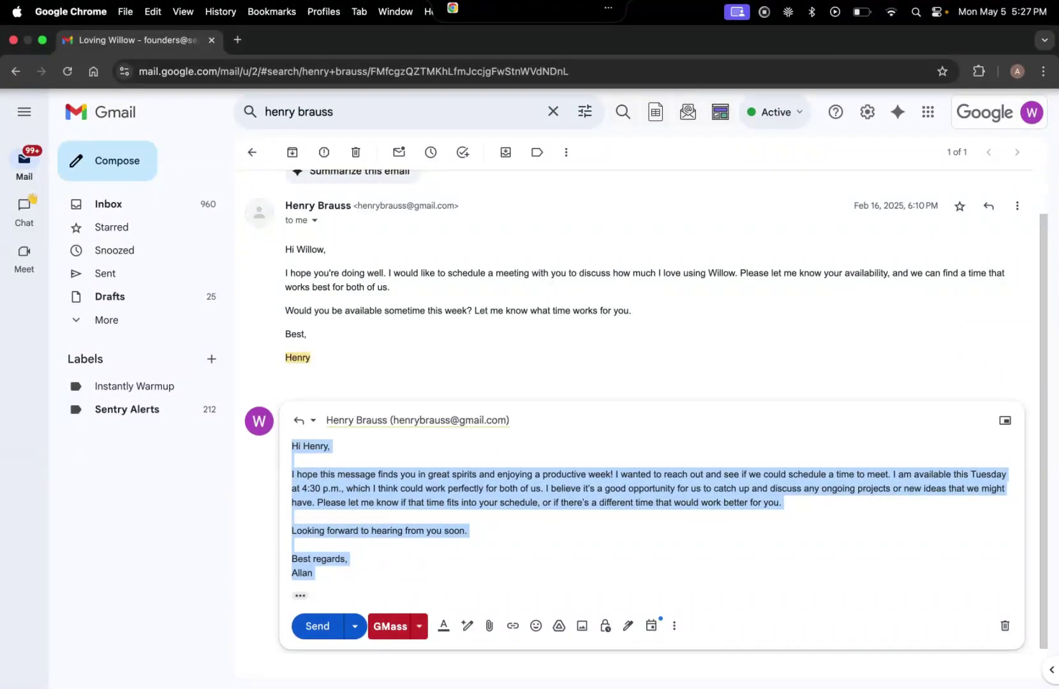
{"action": "key", "text": "super+shift+w"}
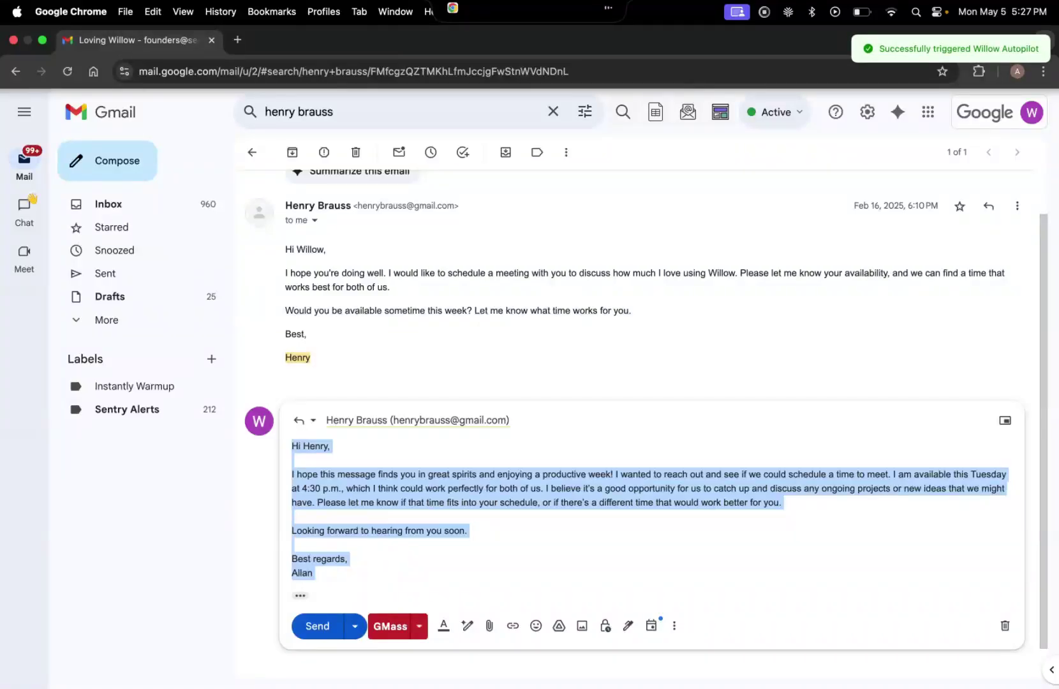
{"action": "type", "text": "Dear Henry,  I hope this message finds you well and enjoying a productive week. I am writing to propose scheduling a meeting at your convenience. I am available this Tuesday at 4:30 p.m., which I believe may work well for both of us. This would be a valuable opportunity for us to catch up and discuss any ongoing projects or new ideas that we may have. Please let me know if this time fits into your schedule, or if there is another time that would be more suitable for you.  I look forward to your prompt response.  Best regards, Allan"}
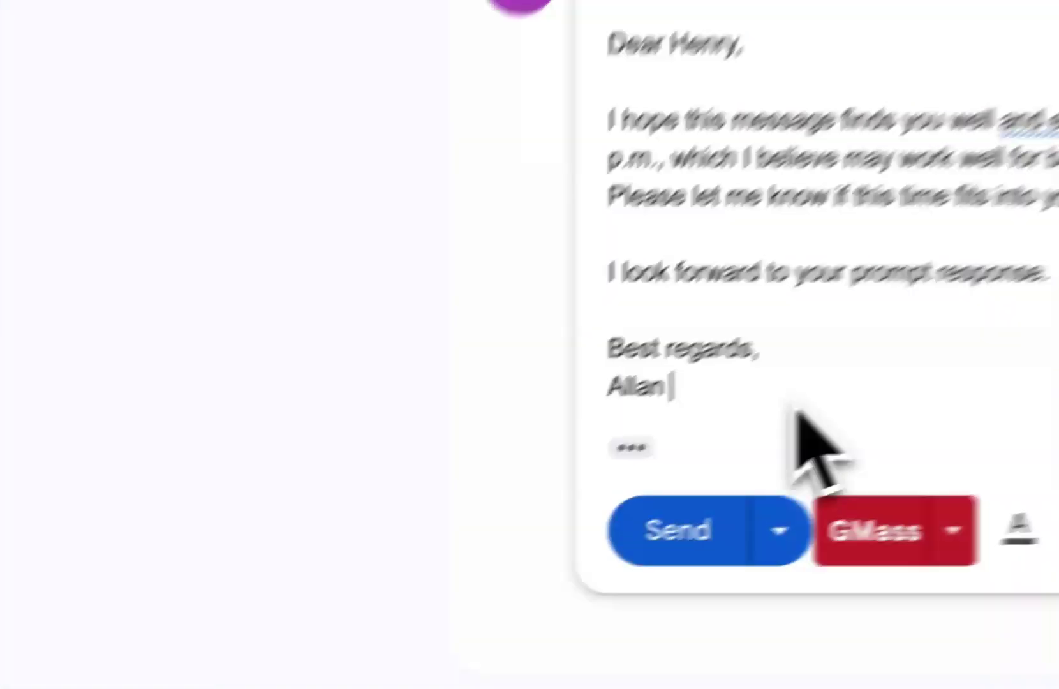
Select the entire formal reply body for Chinese translation.
{"action": "key", "text": "super+a"}
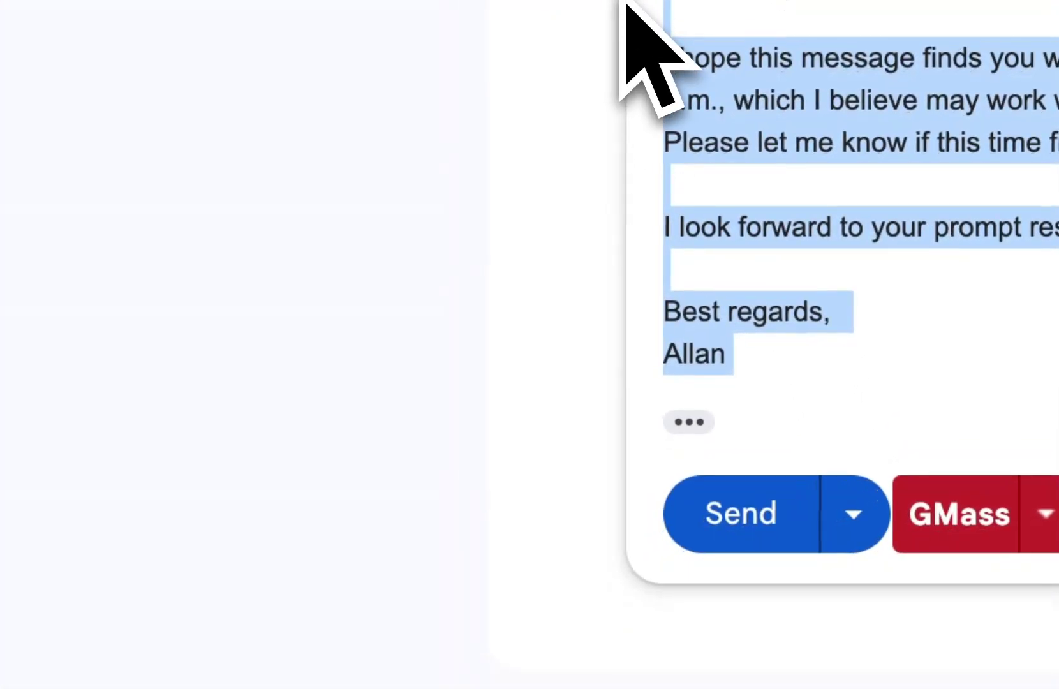